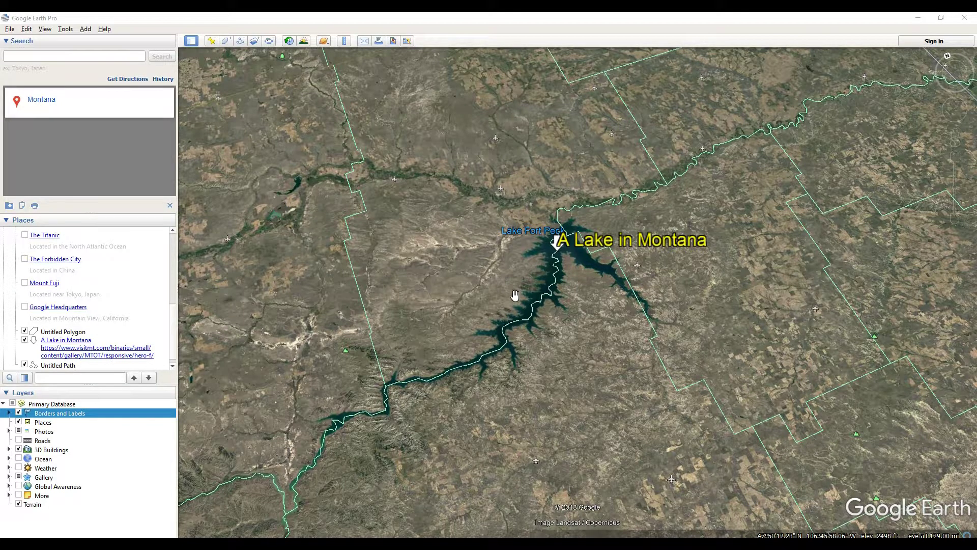
Zoom and pan onto Lake Fort Peck, then start a Save Image layout of the view
{"action": "scroll", "coordinate": [560, 277], "scroll_direction": "up", "scroll_amount": 3}
{"action": "scroll", "coordinate": [560, 276], "scroll_direction": "up", "scroll_amount": 3}
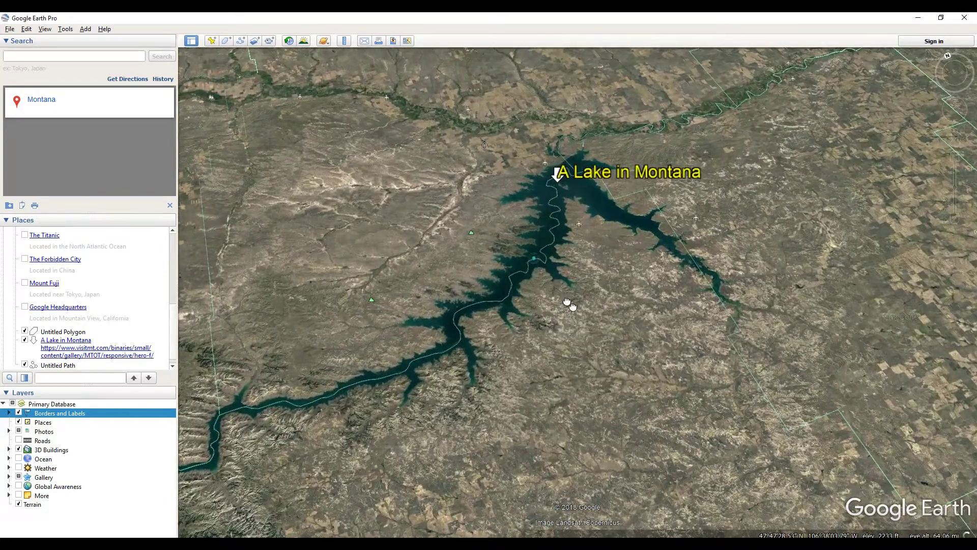
{"action": "mouse_move", "coordinate": [570, 305]}
{"action": "left_mouse_down"}
{"action": "mouse_move", "coordinate": [584, 323]}
{"action": "mouse_move", "coordinate": [584, 307]}
{"action": "left_mouse_up"}
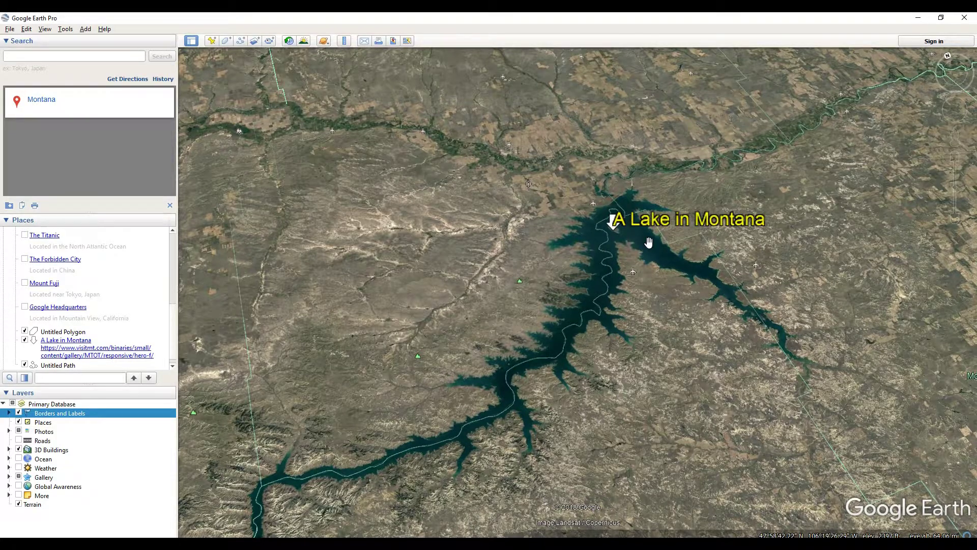
{"action": "scroll", "coordinate": [645, 243], "scroll_direction": "down", "scroll_amount": 3}
{"action": "scroll", "coordinate": [631, 247], "scroll_direction": "up", "scroll_amount": 2}
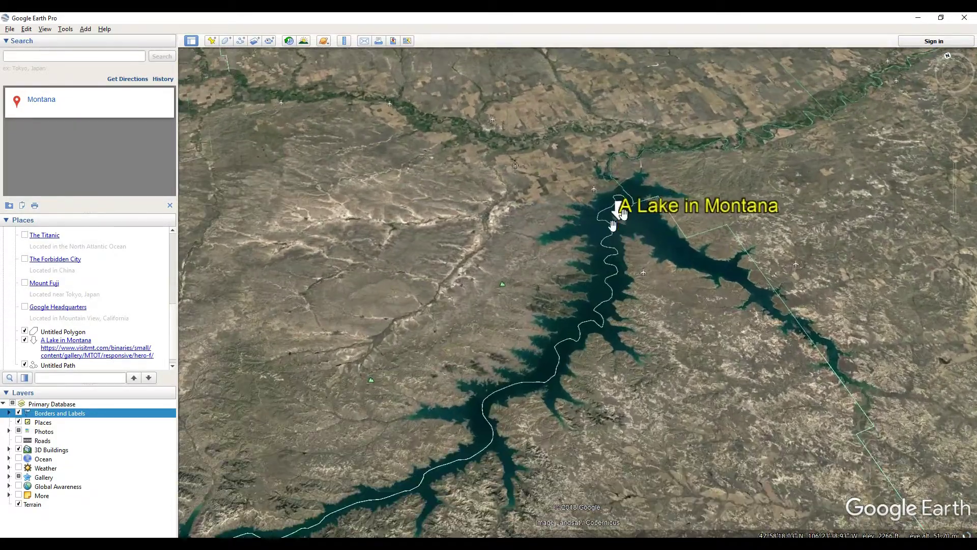
{"action": "scroll", "coordinate": [565, 308], "scroll_direction": "up", "scroll_amount": 3}
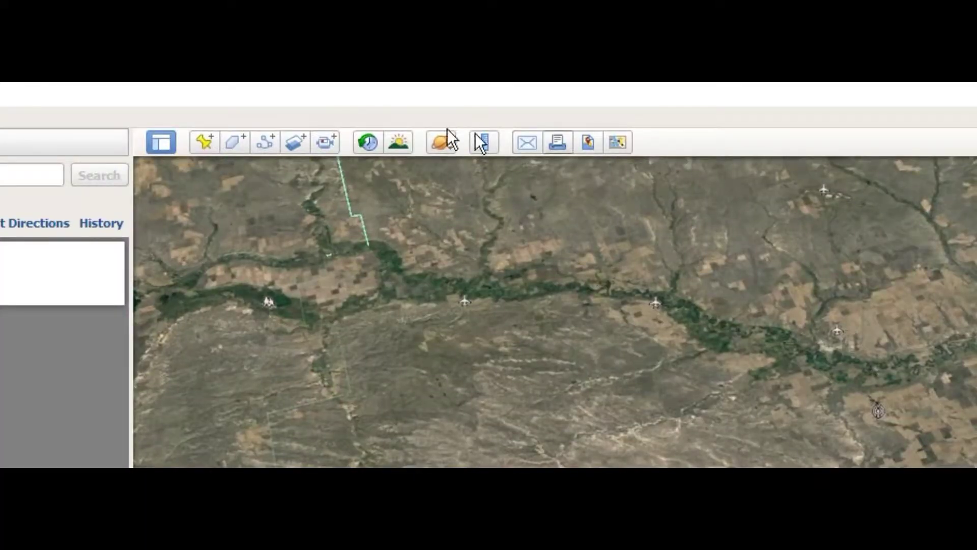
{"action": "left_click", "coordinate": [591, 143]}
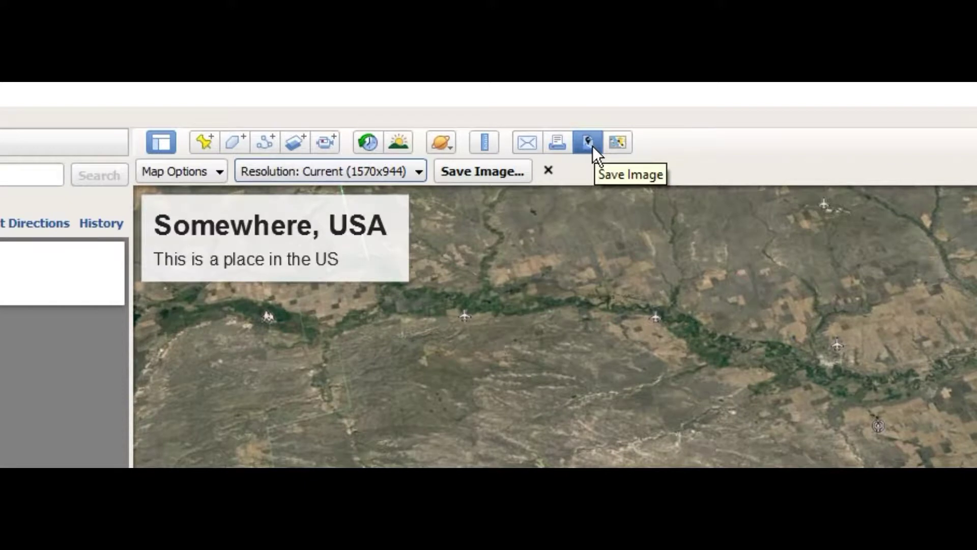
Pan and rotate the layout view so the lake is centred with north straight up
{"action": "mouse_move", "coordinate": [346, 259]}
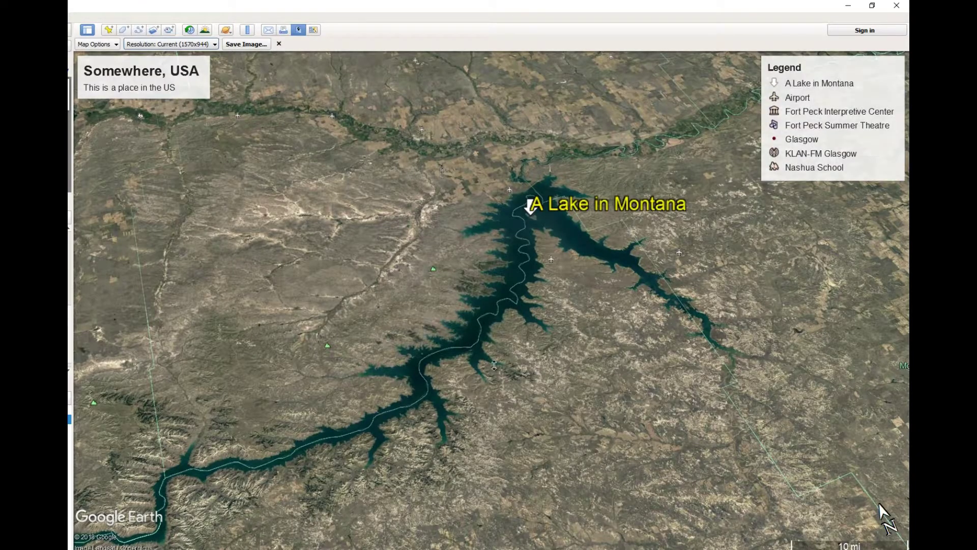
{"action": "left_click_drag", "start_coordinate": [388, 340], "coordinate": [455, 358]}
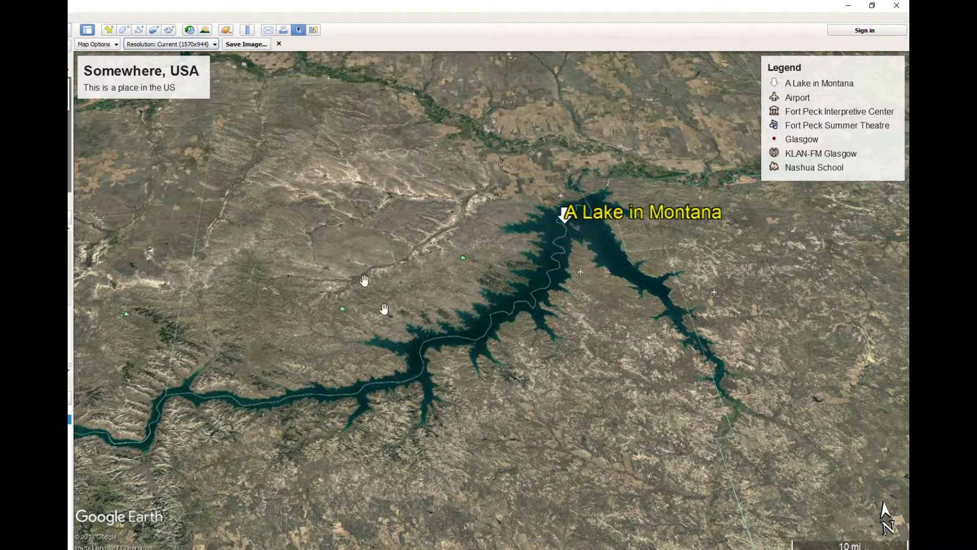
Retitle the image 'Montana, USA' with description 'This is a lake in montana', then edit the legend
{"action": "left_click", "coordinate": [160, 81]}
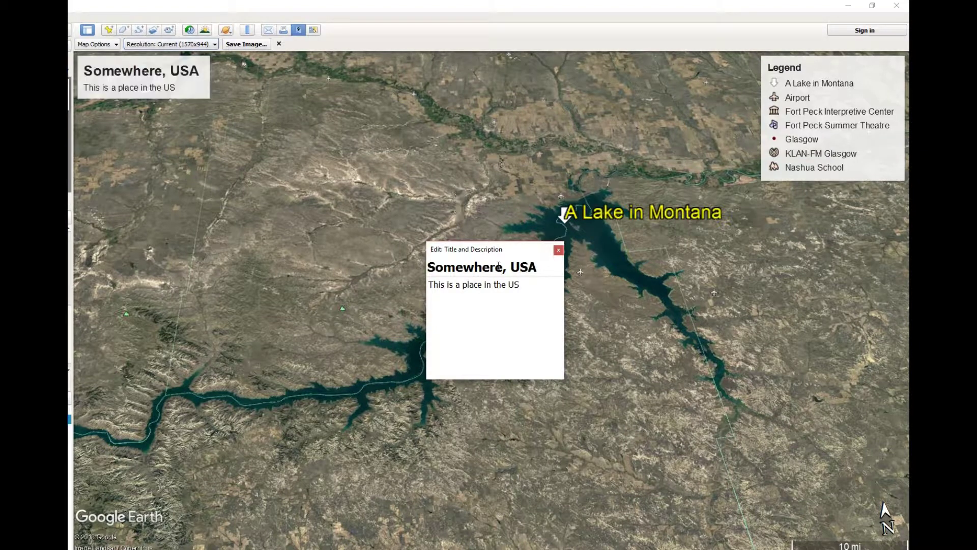
{"action": "left_click_drag", "start_coordinate": [498, 270], "coordinate": [428, 267]}
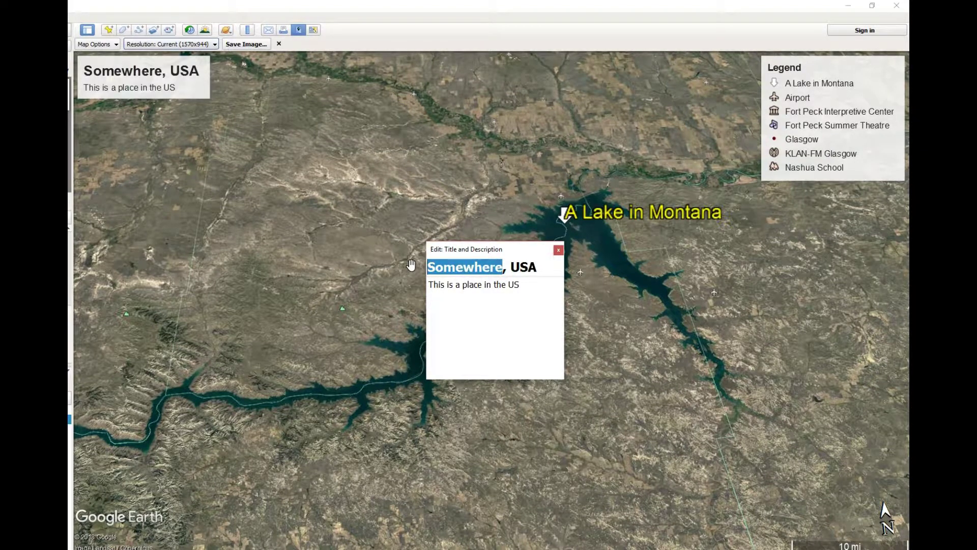
{"action": "type", "text": "Montana"}
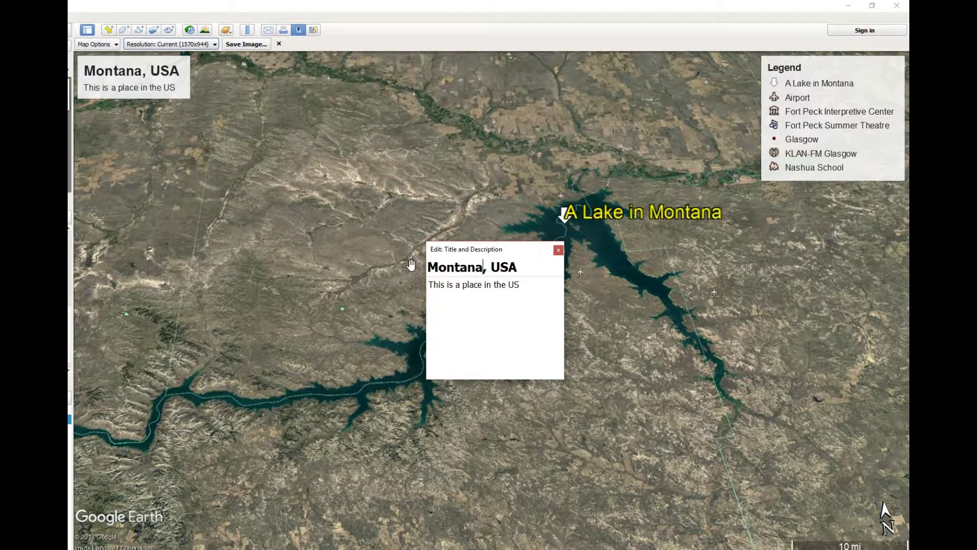
{"action": "left_click_drag", "start_coordinate": [519, 284], "coordinate": [428, 283]}
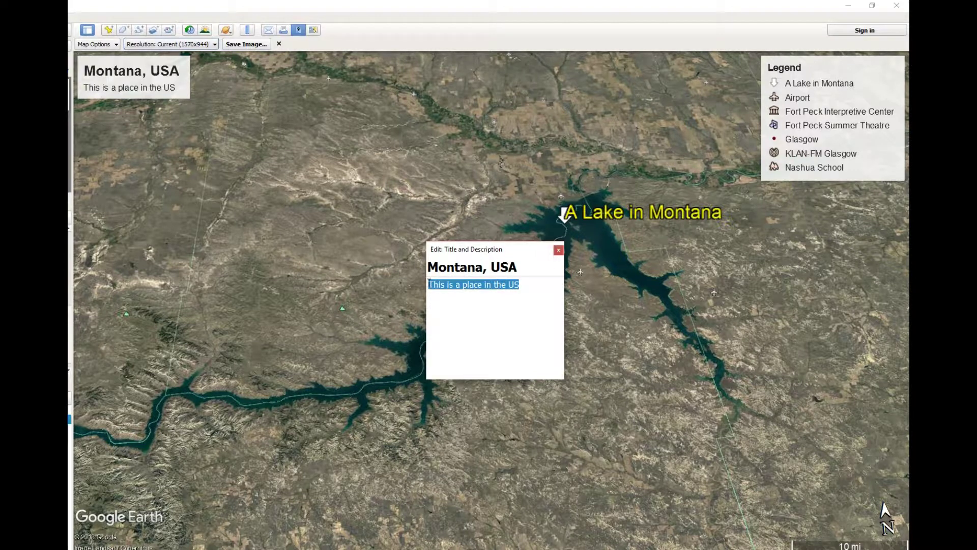
{"action": "type", "text": "a"}
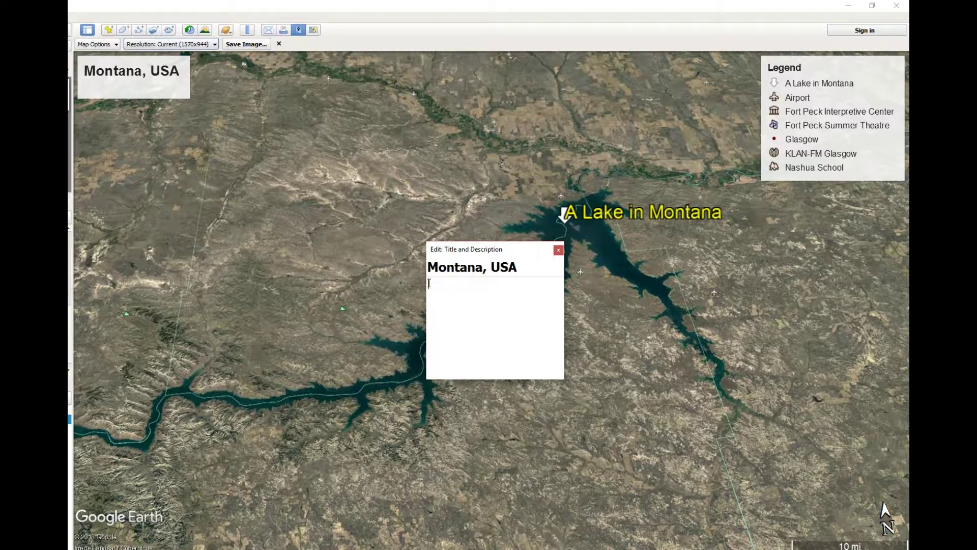
{"action": "type", "text": "This is a lake in montana"}
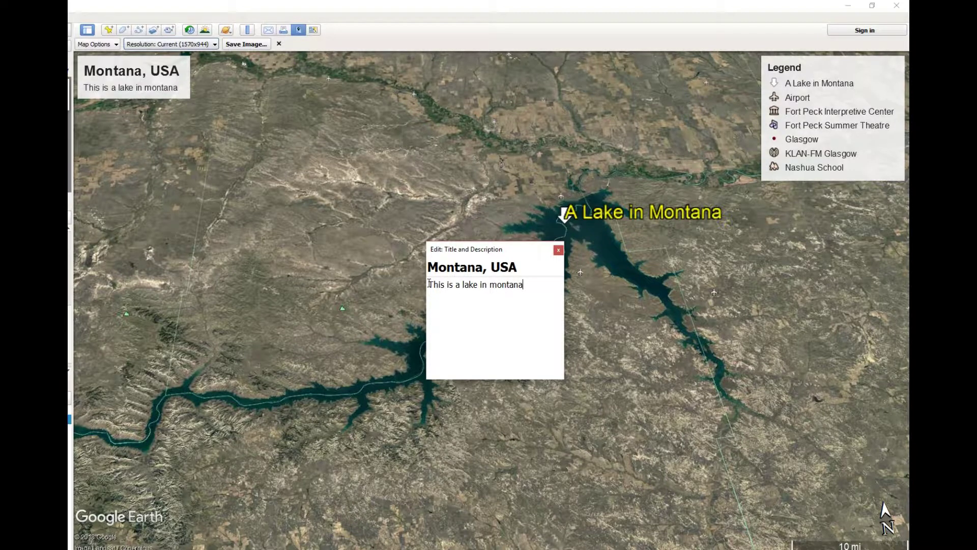
{"action": "left_click", "coordinate": [558, 250]}
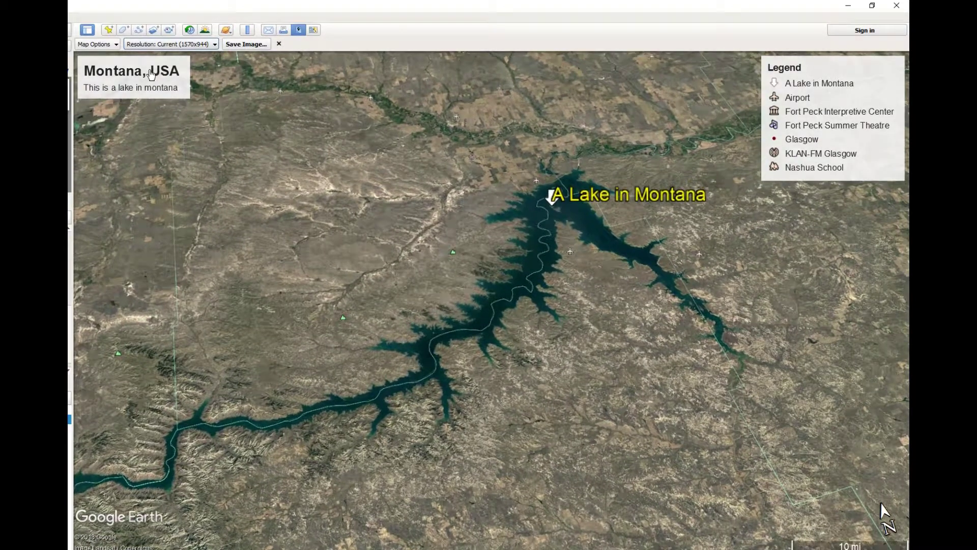
{"action": "mouse_move", "coordinate": [151, 74]}
{"action": "left_click", "coordinate": [829, 115]}
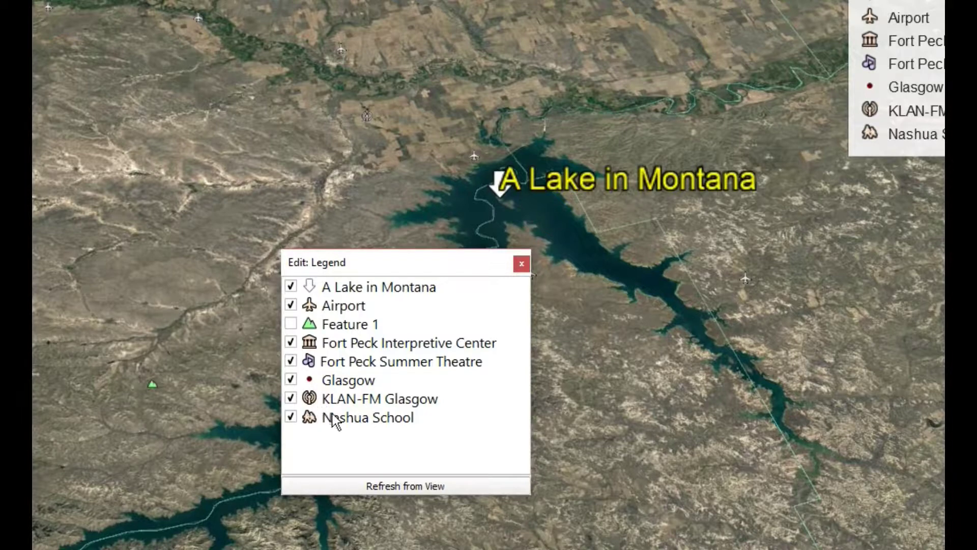
Close the legend editor and zoom in closer on Lake Fort Peck
{"action": "left_click", "coordinate": [521, 263]}
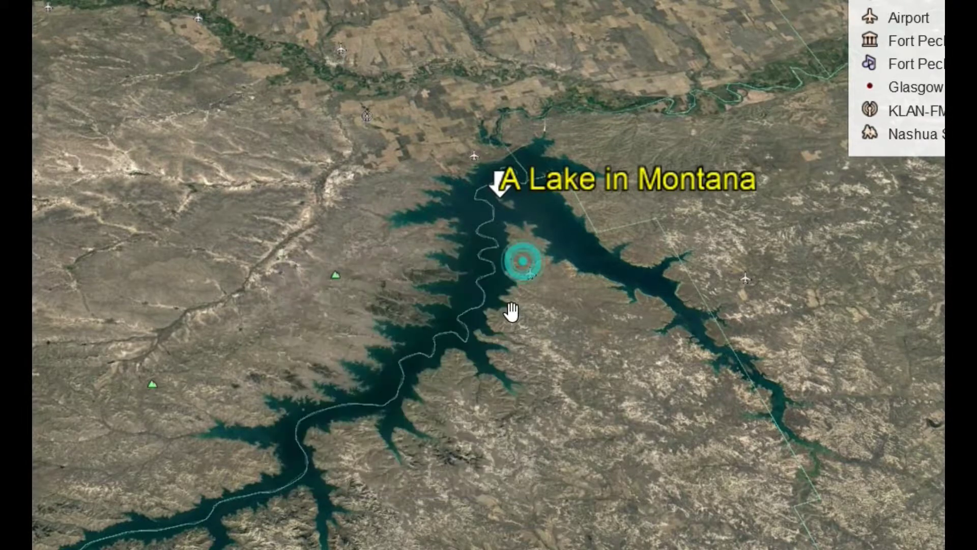
{"action": "left_click_drag", "start_coordinate": [458, 375], "coordinate": [456, 320]}
{"action": "scroll", "coordinate": [456, 321], "scroll_direction": "up", "scroll_amount": 5}
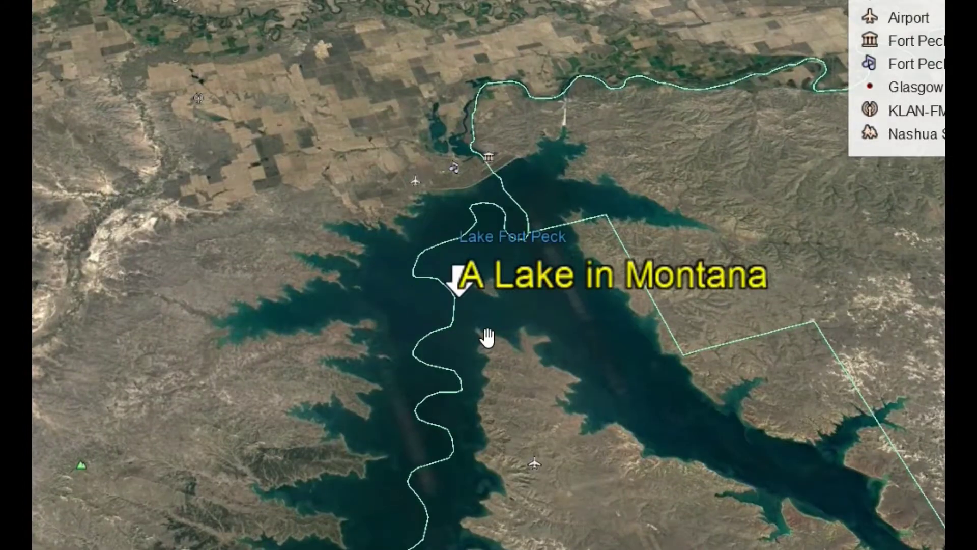
{"action": "scroll", "coordinate": [406, 342], "scroll_direction": "down", "scroll_amount": 3}
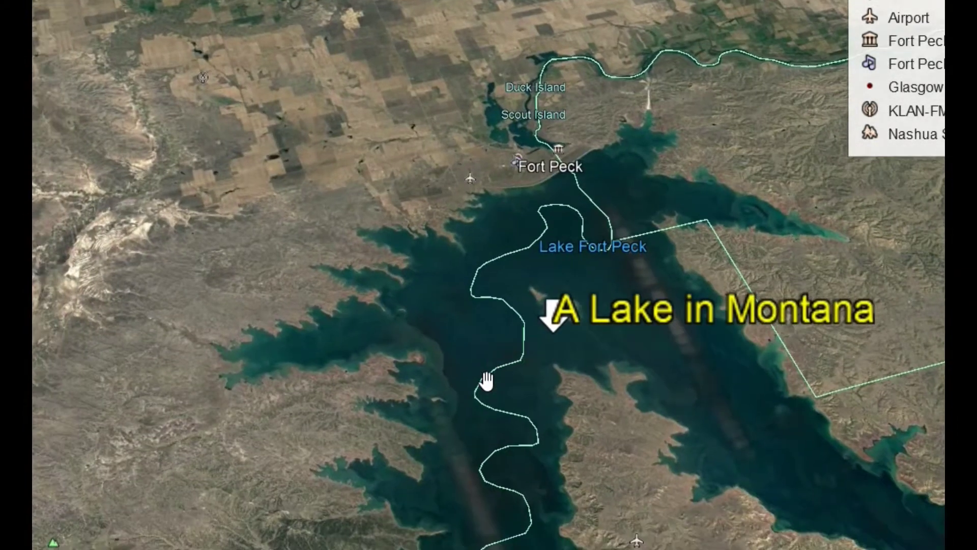
{"action": "scroll", "coordinate": [486, 379], "scroll_direction": "up", "scroll_amount": 2}
{"action": "left_click_drag", "start_coordinate": [486, 379], "coordinate": [475, 386]}
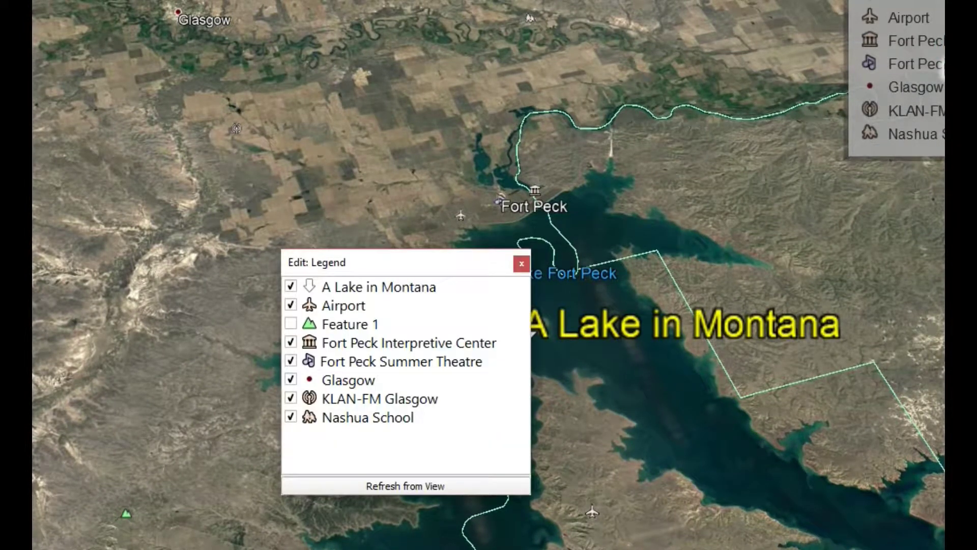
Refresh the legend from the view so it lists Billingsley Ranch Outfitters, then close the editor
{"action": "left_click", "coordinate": [442, 486]}
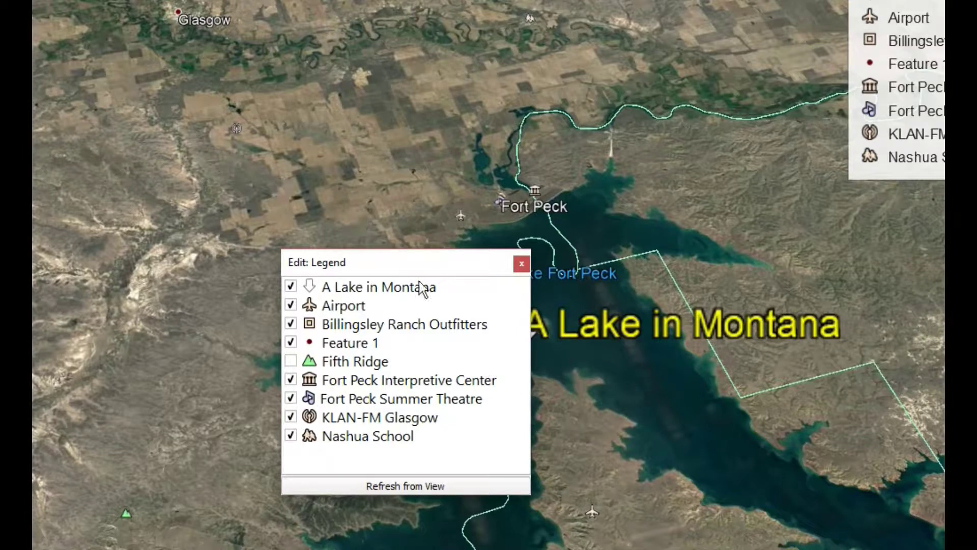
{"action": "left_click", "coordinate": [401, 488]}
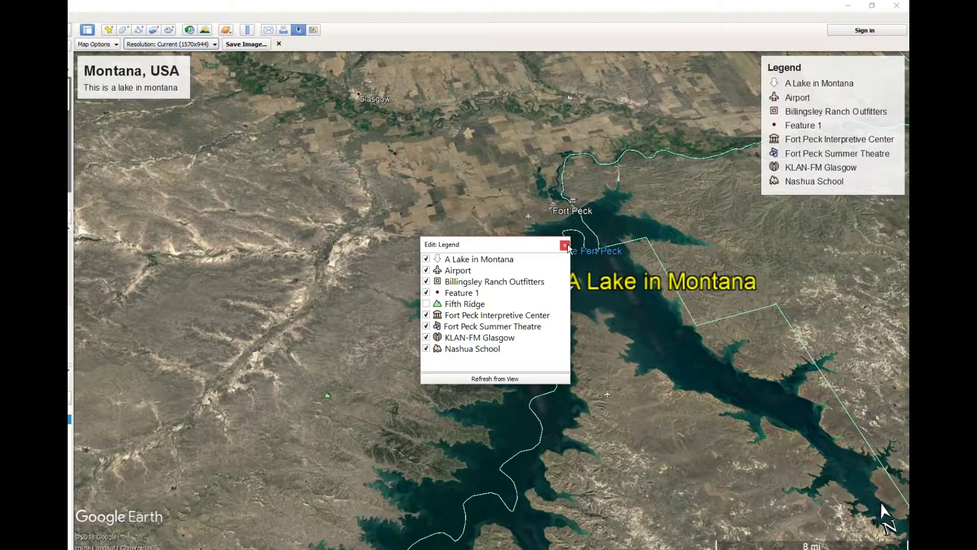
{"action": "left_click", "coordinate": [521, 263]}
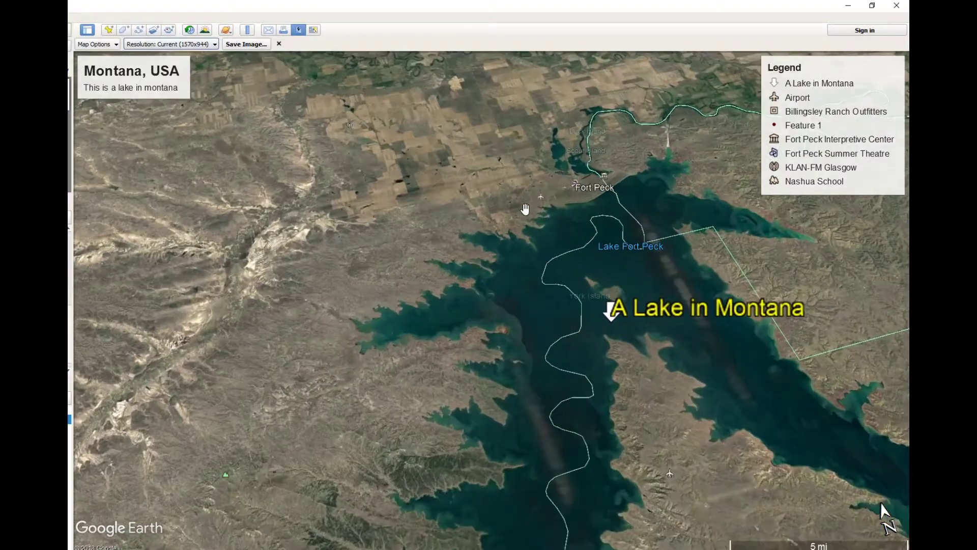
Zoom in tighter and pan to bring York Island higher in the view
{"action": "scroll", "coordinate": [475, 279], "scroll_direction": "up", "scroll_amount": 5}
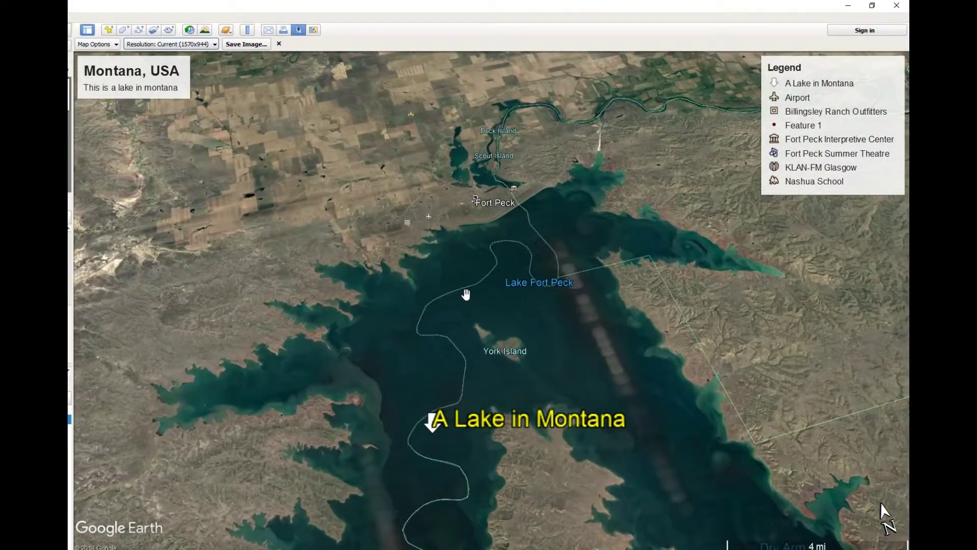
{"action": "scroll", "coordinate": [465, 280], "scroll_direction": "up", "scroll_amount": 1}
{"action": "scroll", "coordinate": [488, 300], "scroll_direction": "up", "scroll_amount": 1}
{"action": "mouse_move", "coordinate": [497, 316]}
{"action": "left_mouse_down"}
{"action": "mouse_move", "coordinate": [560, 239]}
{"action": "mouse_move", "coordinate": [631, 192]}
{"action": "left_mouse_up"}
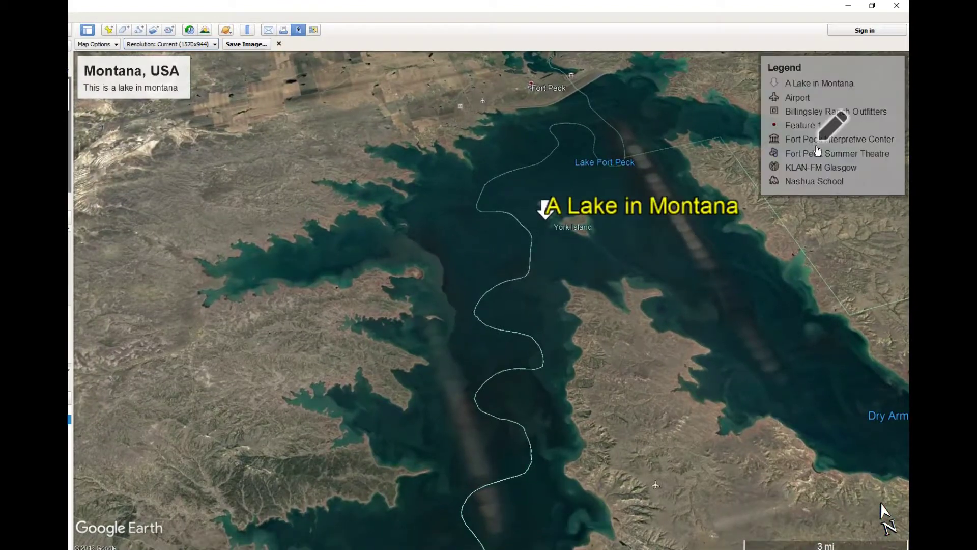
Refresh the legend from the view to six placemarks, including Fort Peck and Lakeridge Motel
{"action": "left_click", "coordinate": [817, 149]}
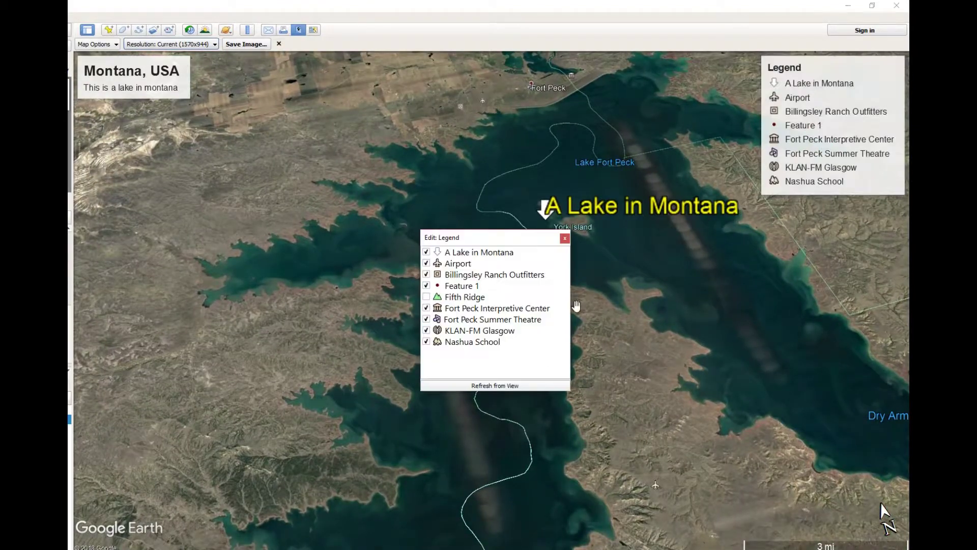
{"action": "left_click", "coordinate": [530, 387]}
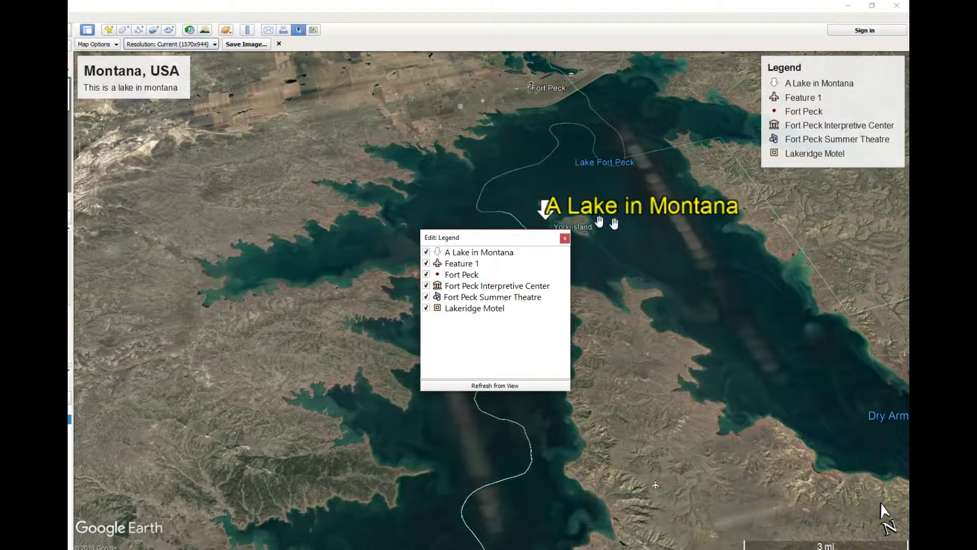
{"action": "left_click", "coordinate": [568, 241]}
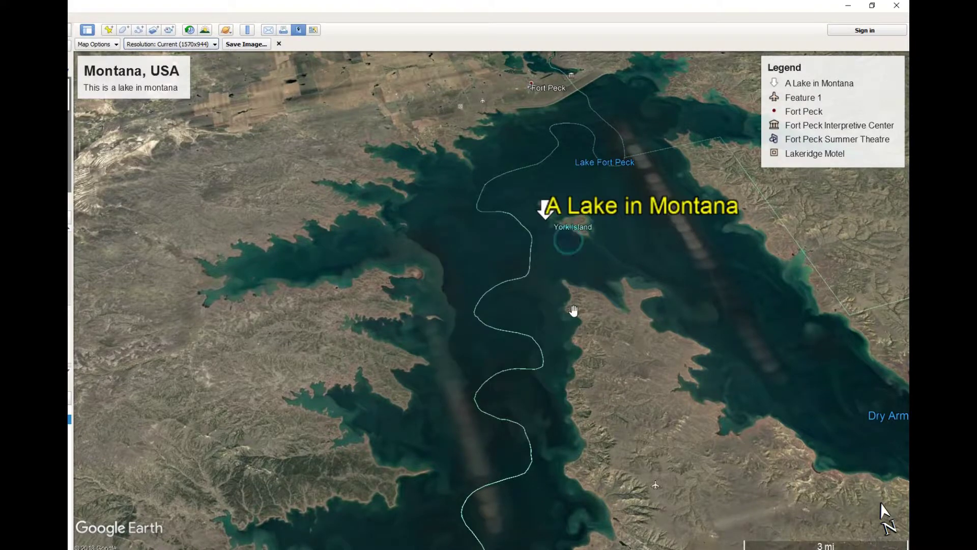
{"action": "scroll", "coordinate": [572, 310], "scroll_direction": "down", "scroll_amount": 5}
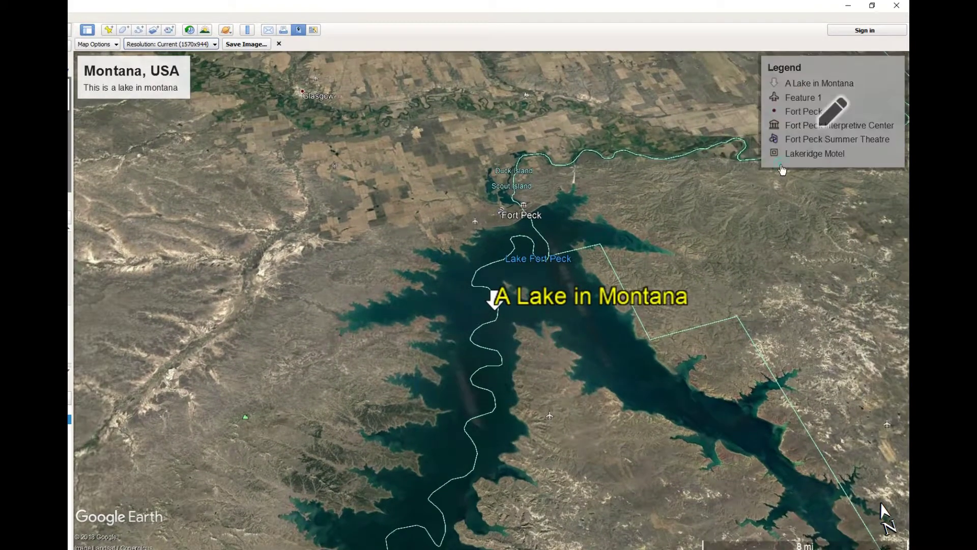
Refresh the legend and exclude Billingsley Ranch, KLAN-FM Glasgow, both Fort Peck venues and Feature 1
{"action": "left_click", "coordinate": [835, 82]}
{"action": "left_click", "coordinate": [511, 372]}
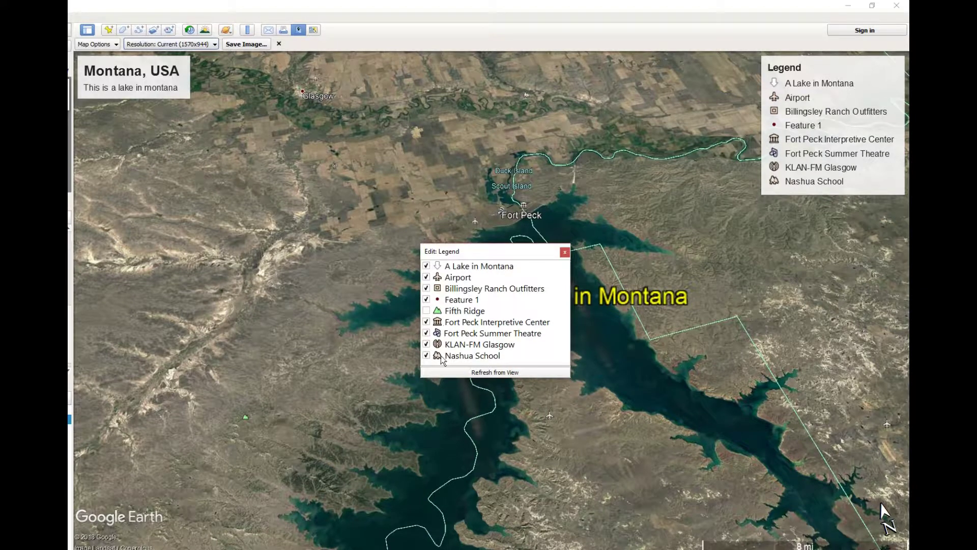
{"action": "left_click", "coordinate": [426, 288]}
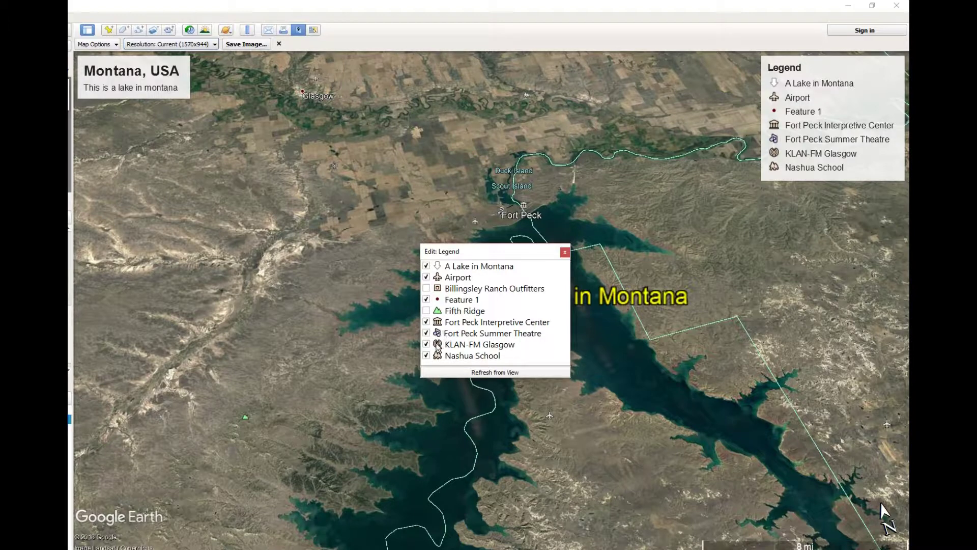
{"action": "left_click", "coordinate": [426, 344]}
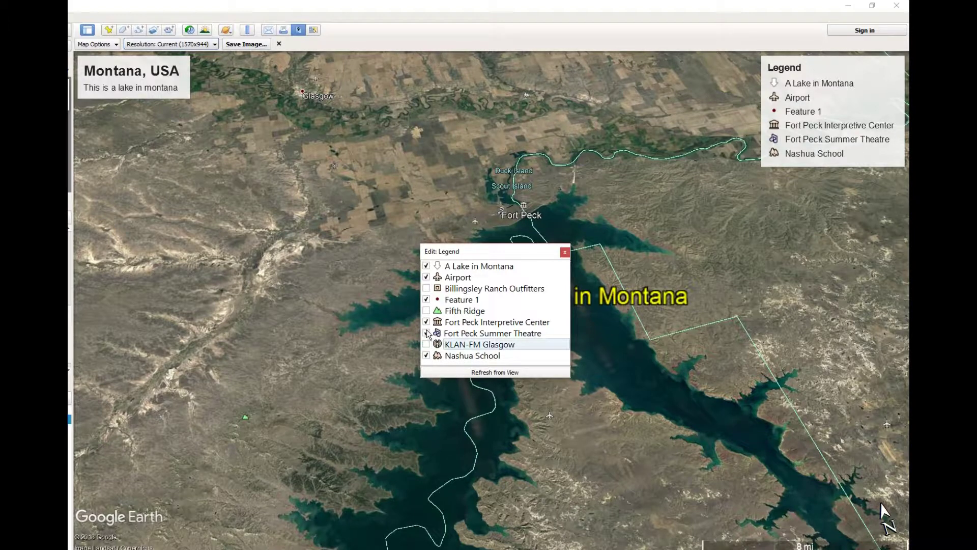
{"action": "left_click", "coordinate": [426, 333]}
{"action": "left_click", "coordinate": [426, 322]}
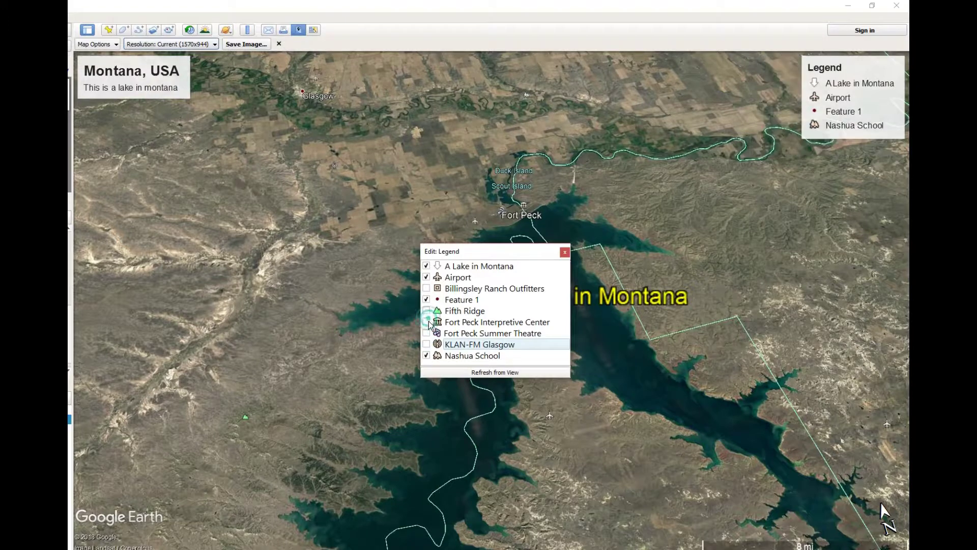
{"action": "left_click", "coordinate": [427, 300]}
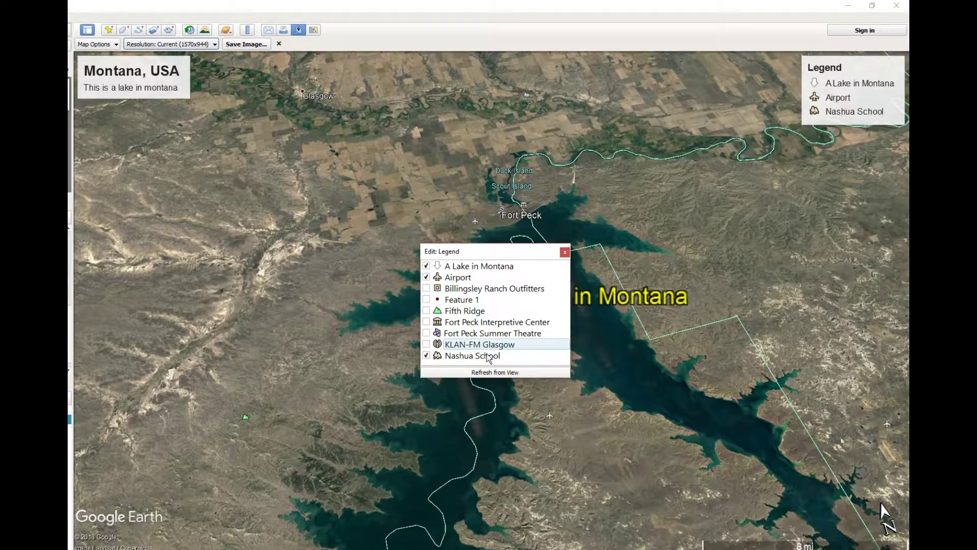
{"action": "left_click", "coordinate": [565, 251]}
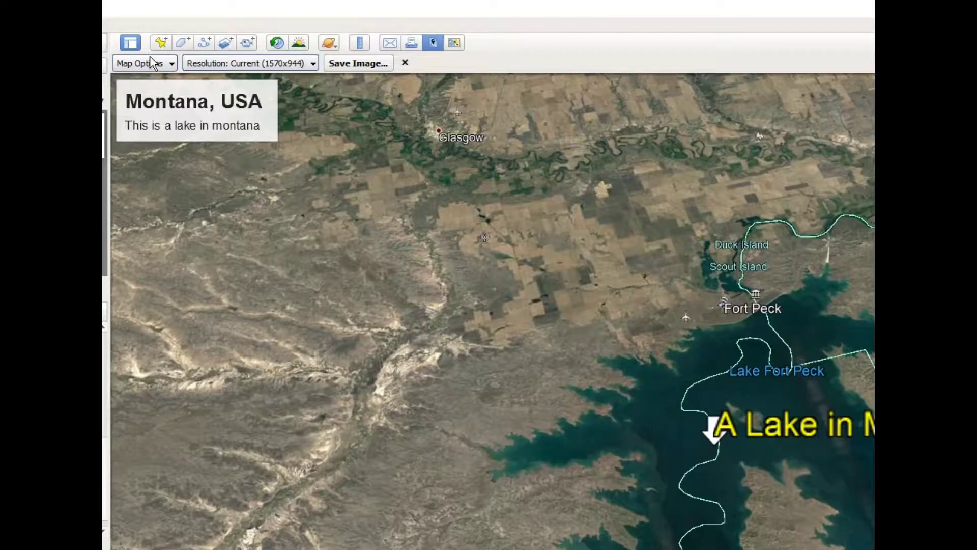
{"action": "left_click", "coordinate": [152, 63]}
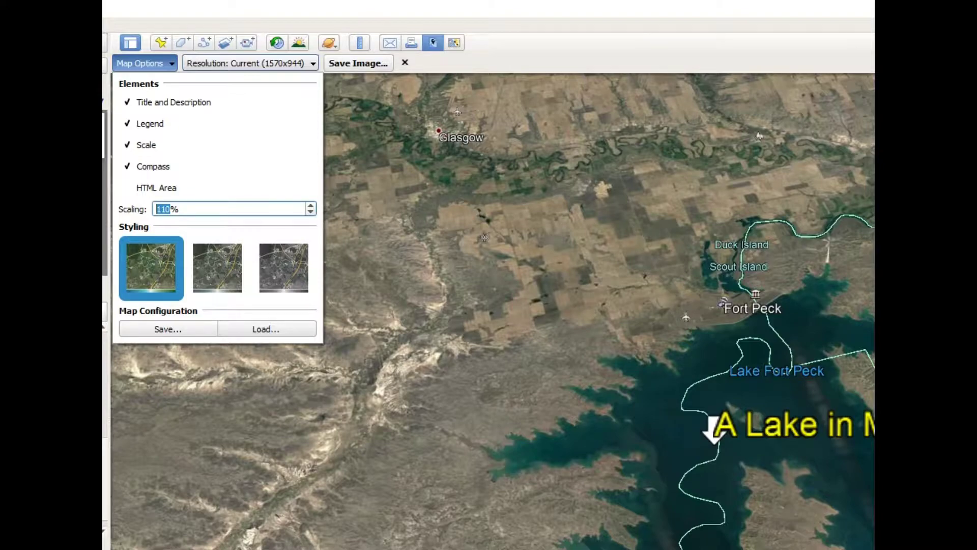
Apply the grayscale (third) map styling to the layout
{"action": "key", "text": "Escape"}
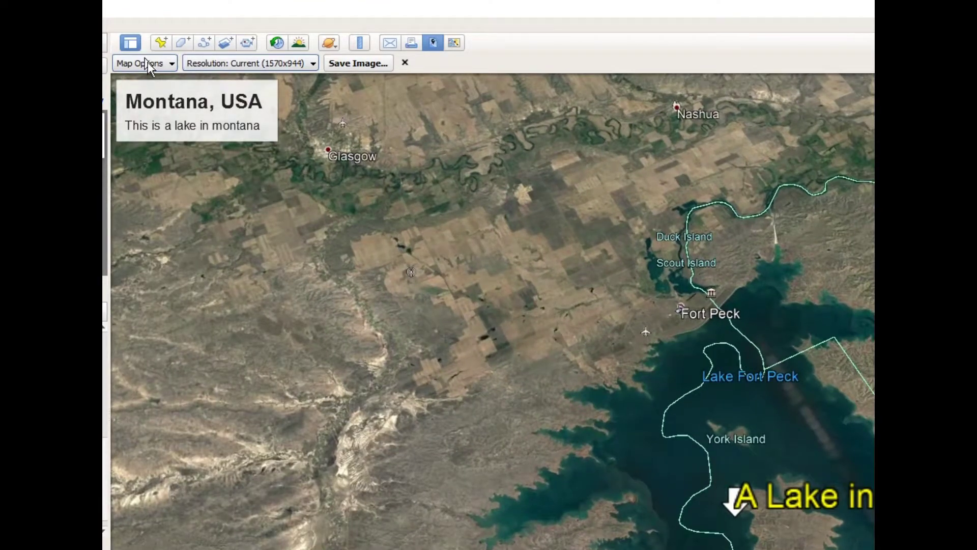
{"action": "left_click", "coordinate": [148, 62]}
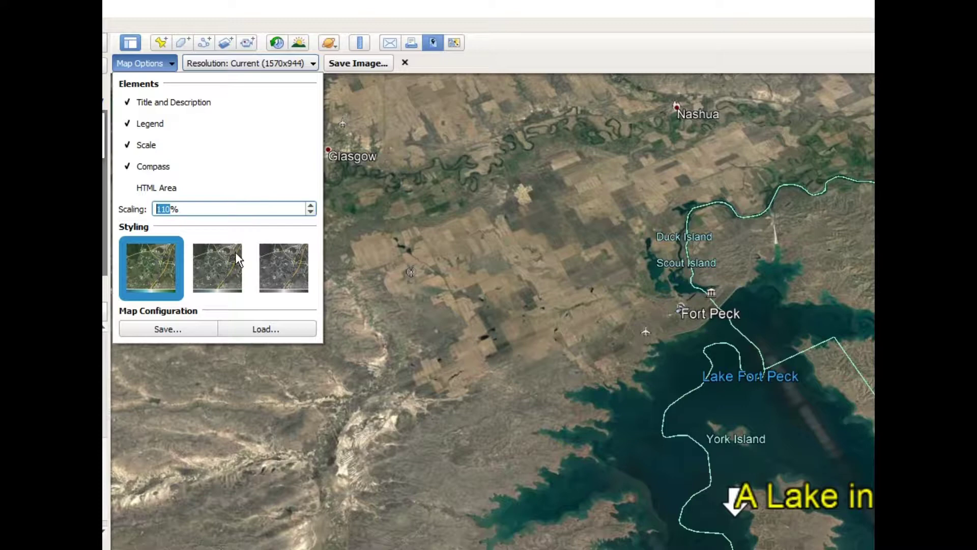
{"action": "left_click", "coordinate": [222, 267]}
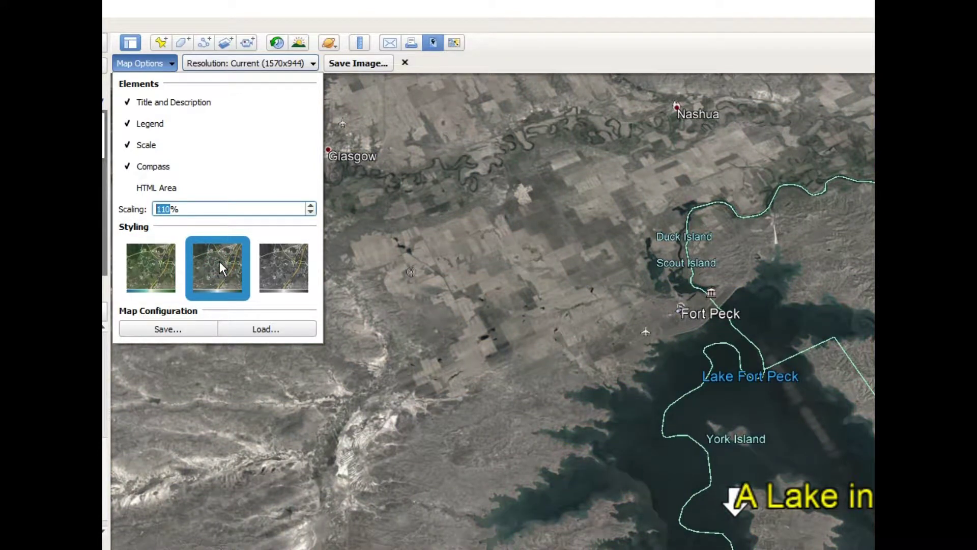
{"action": "left_click", "coordinate": [290, 271]}
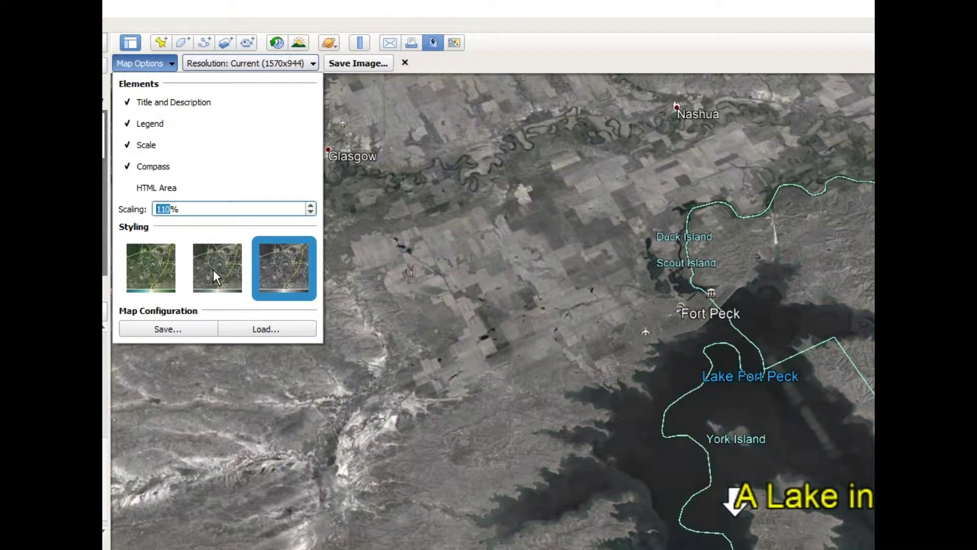
Set the overlay scaling to 180% and close the map options
{"action": "left_click", "coordinate": [311, 205]}
{"action": "left_click", "coordinate": [311, 205]}
{"action": "left_click", "coordinate": [311, 205]}
{"action": "left_click", "coordinate": [311, 205]}
{"action": "left_click", "coordinate": [311, 205]}
{"action": "left_click", "coordinate": [311, 205]}
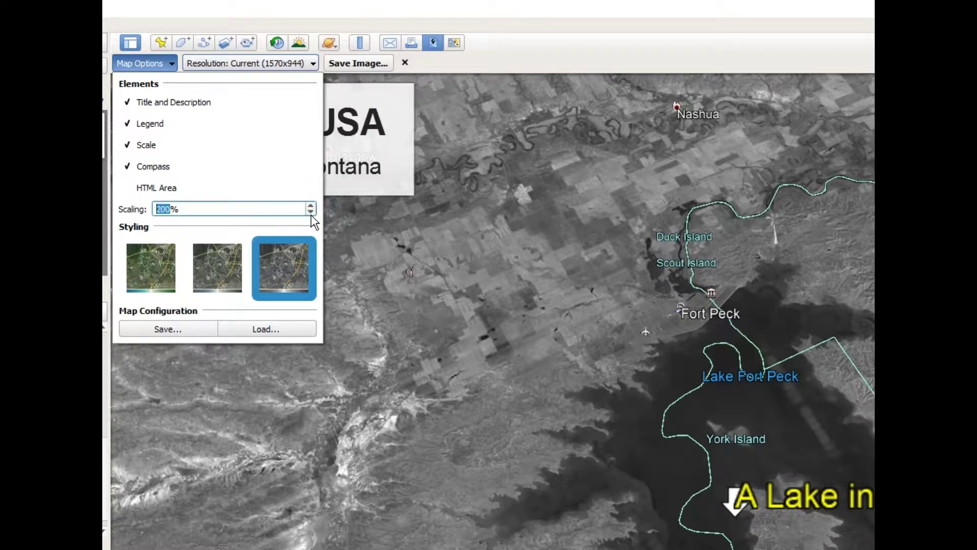
{"action": "left_click", "coordinate": [310, 211]}
{"action": "left_click", "coordinate": [310, 211]}
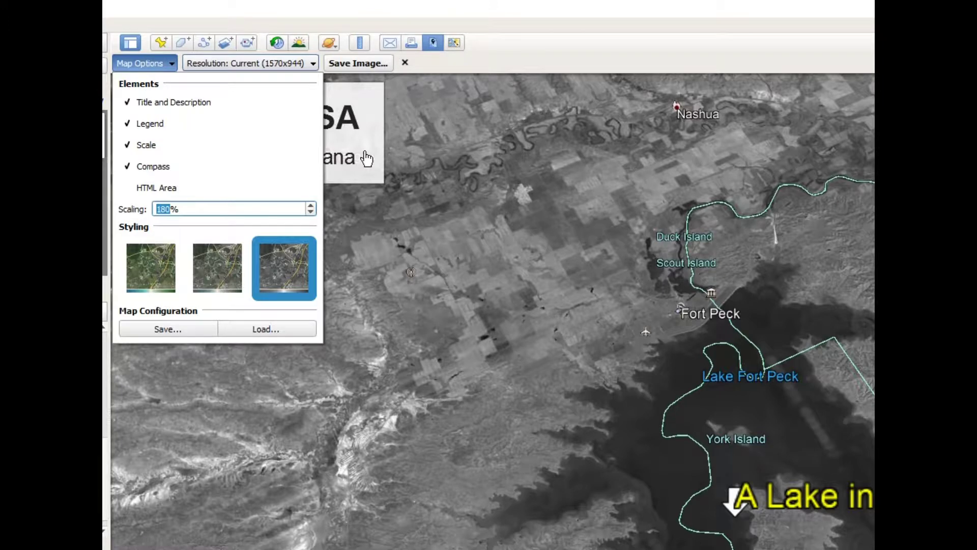
{"action": "left_click", "coordinate": [303, 61]}
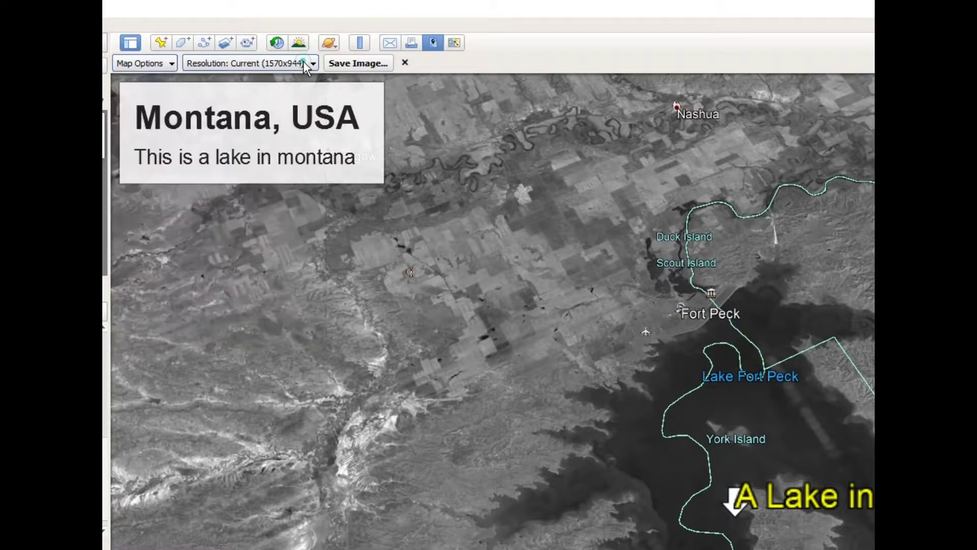
Try the 1920x1080 output resolution and tilt and turn the view over the lake
{"action": "left_click", "coordinate": [303, 63]}
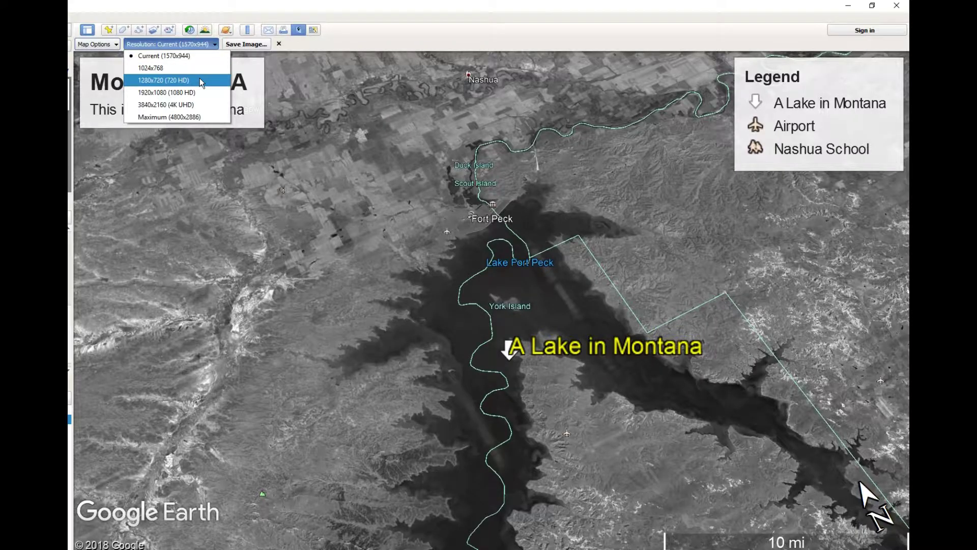
{"action": "left_click", "coordinate": [196, 93]}
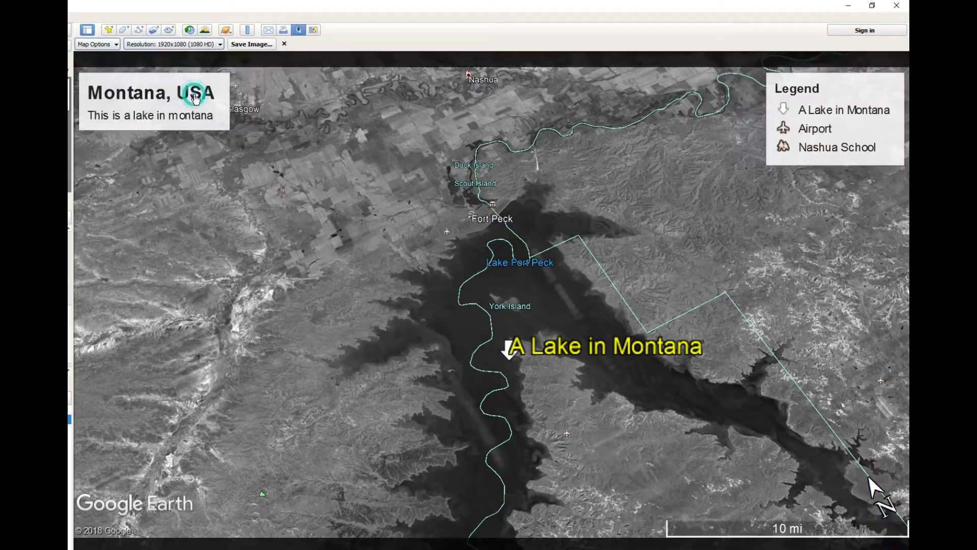
{"action": "scroll", "coordinate": [432, 263], "scroll_direction": "up", "scroll_amount": 2}
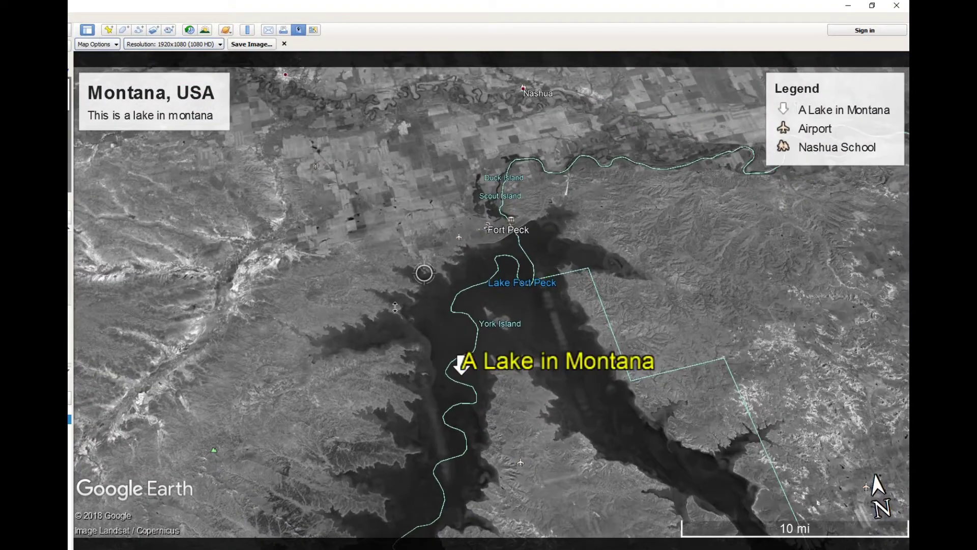
{"action": "middle_click_drag", "start_coordinate": [395, 306], "coordinate": [499, 265]}
Set the output resolution to 1024x768 and pan the lake into the layout frame
{"action": "left_click", "coordinate": [180, 44]}
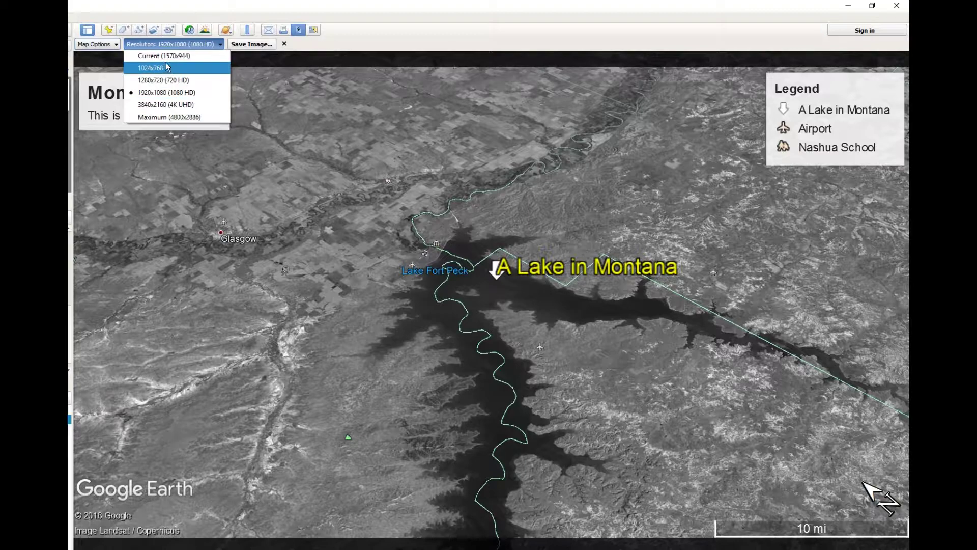
{"action": "left_click", "coordinate": [166, 56]}
{"action": "left_click", "coordinate": [171, 45]}
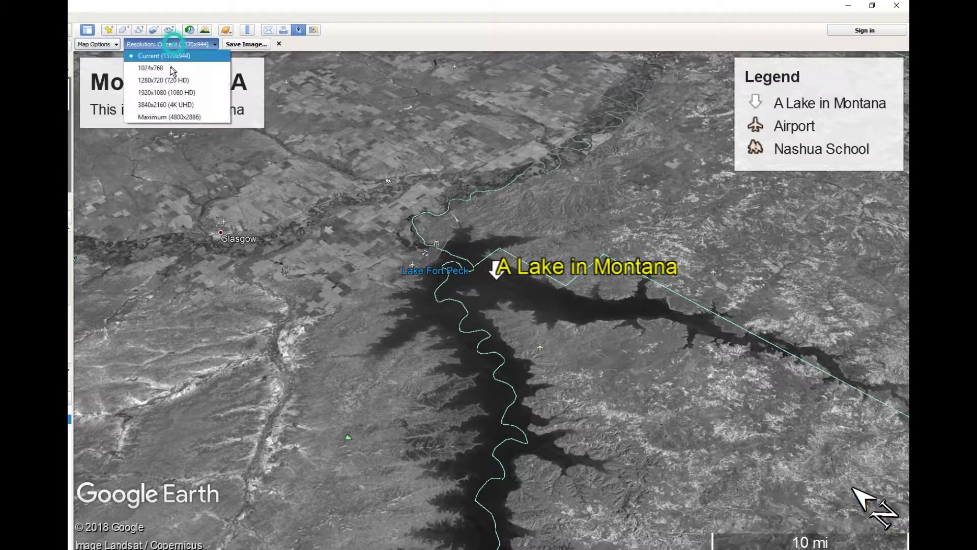
{"action": "left_click", "coordinate": [167, 68]}
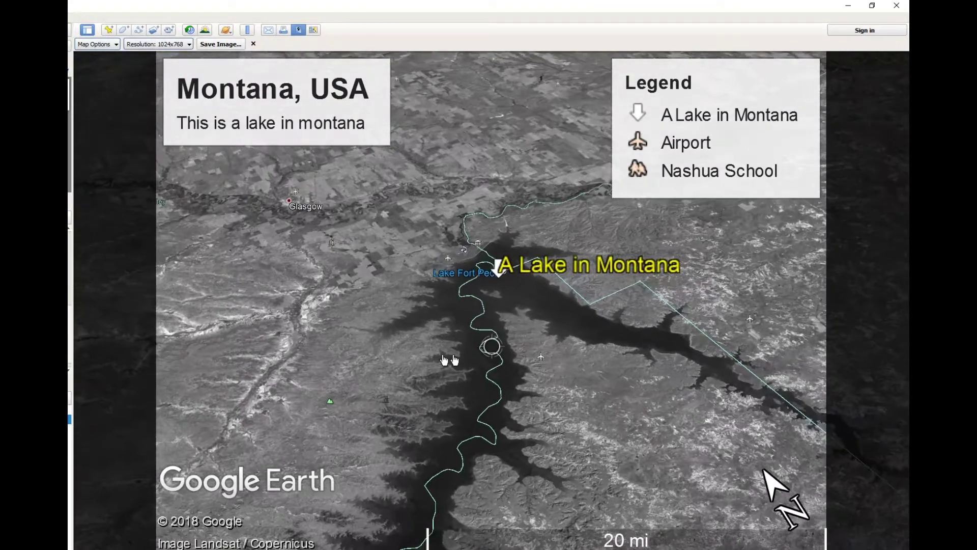
{"action": "left_click_drag", "start_coordinate": [545, 348], "coordinate": [518, 352]}
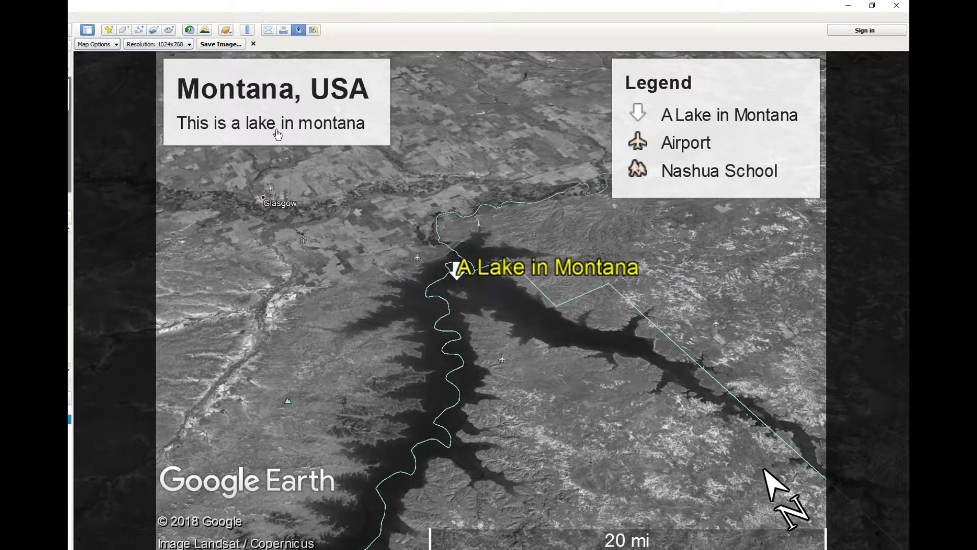
{"action": "left_click", "coordinate": [181, 44]}
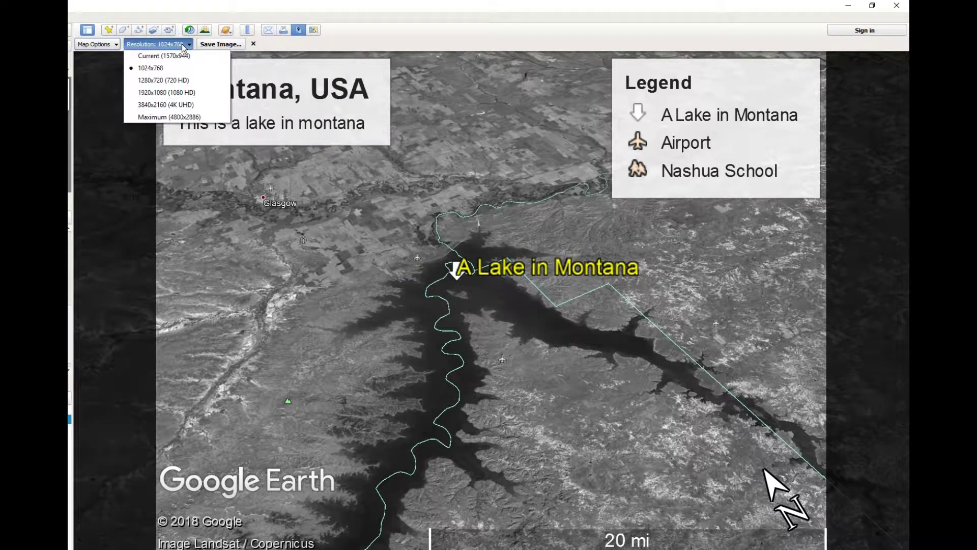
{"action": "left_click", "coordinate": [109, 44]}
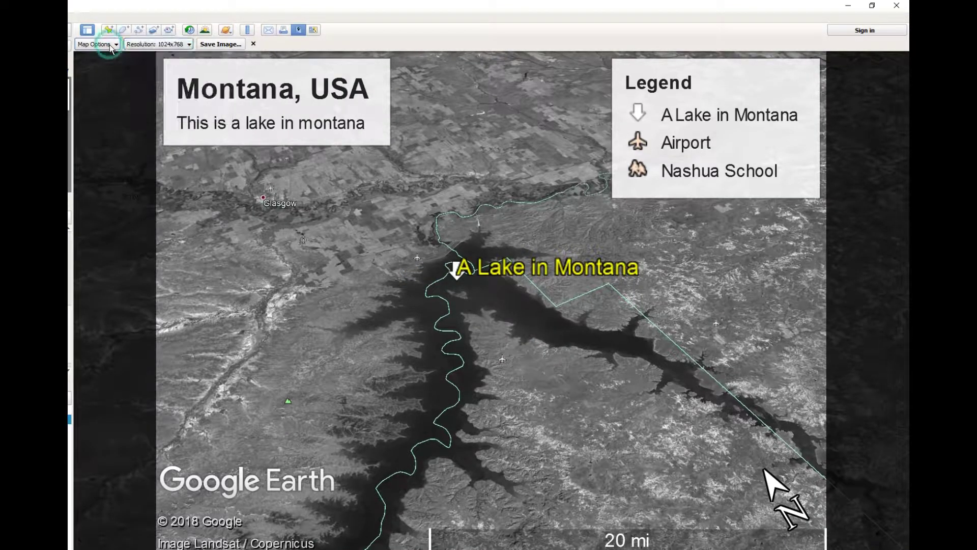
{"action": "left_click", "coordinate": [108, 45]}
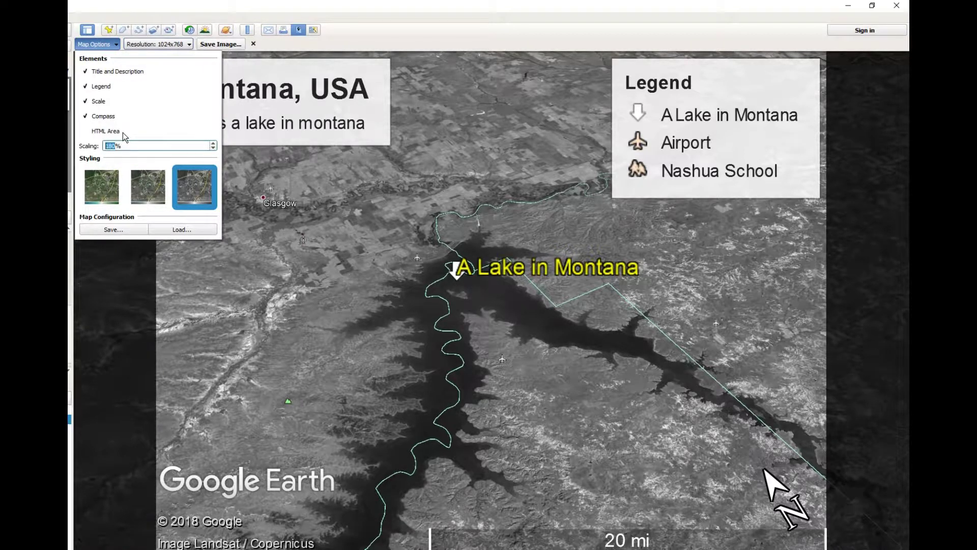
Bring up the Save Image dialog for the layout, then cancel without saving
{"action": "left_click", "coordinate": [221, 47]}
{"action": "left_click", "coordinate": [224, 45]}
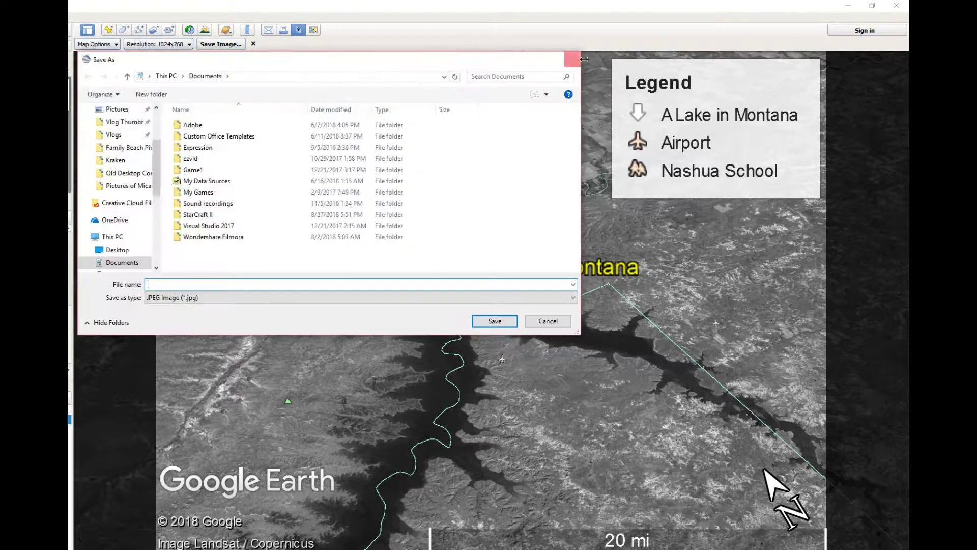
{"action": "left_click", "coordinate": [573, 59]}
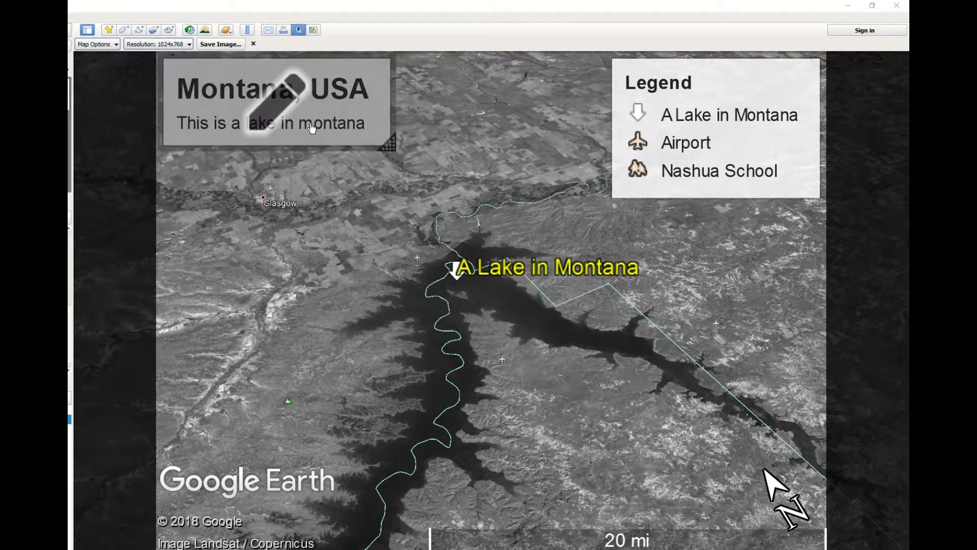